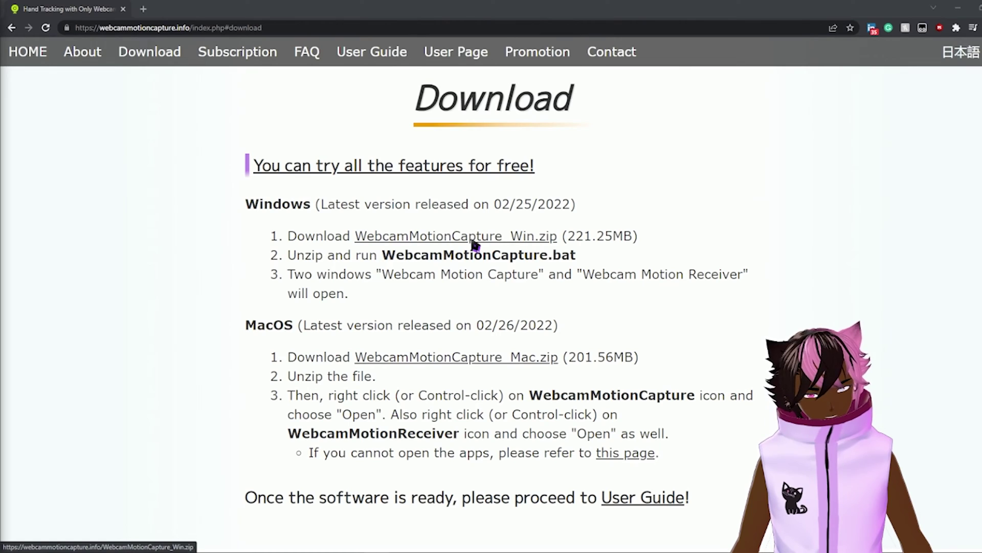
Download the Windows archive WebcamMotionCapture_Win.zip and save it in the Resources folder
scroll(473, 246, down, 8)
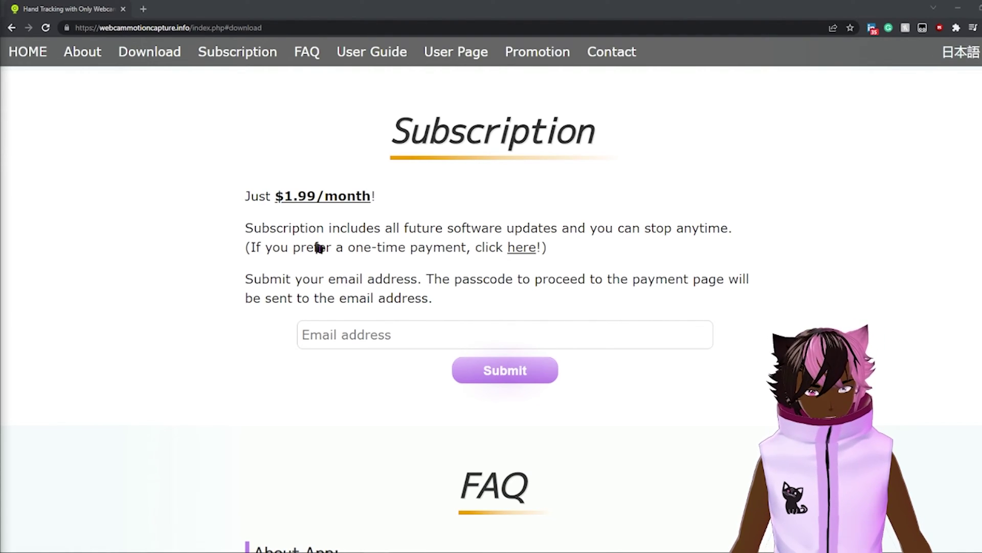
scroll(582, 210, up, 10)
scroll(636, 191, down, 2)
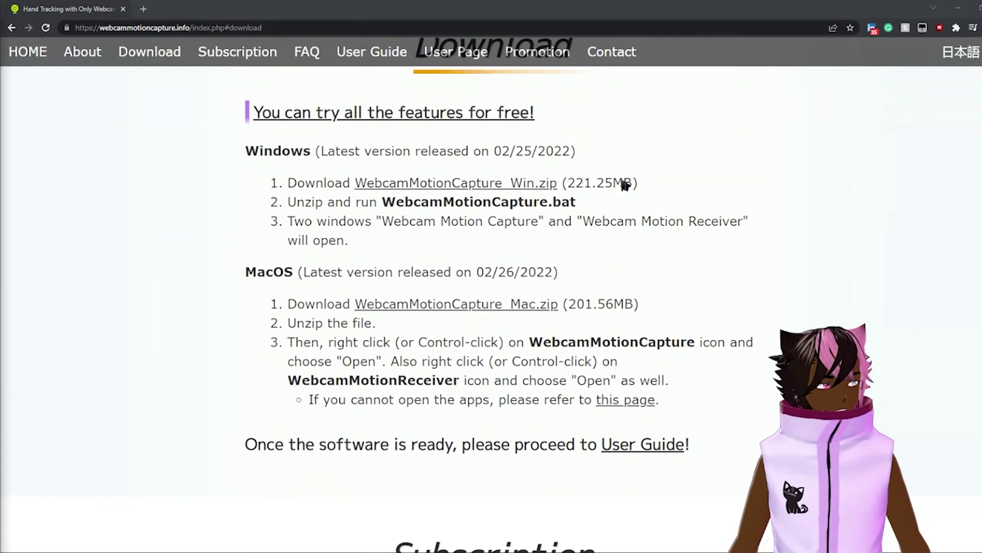
click(454, 186)
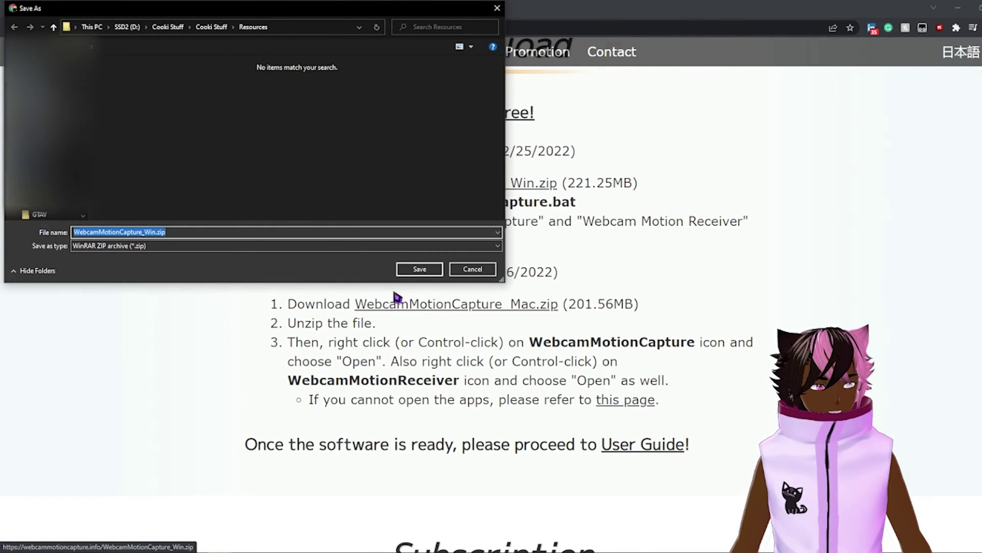
click(420, 269)
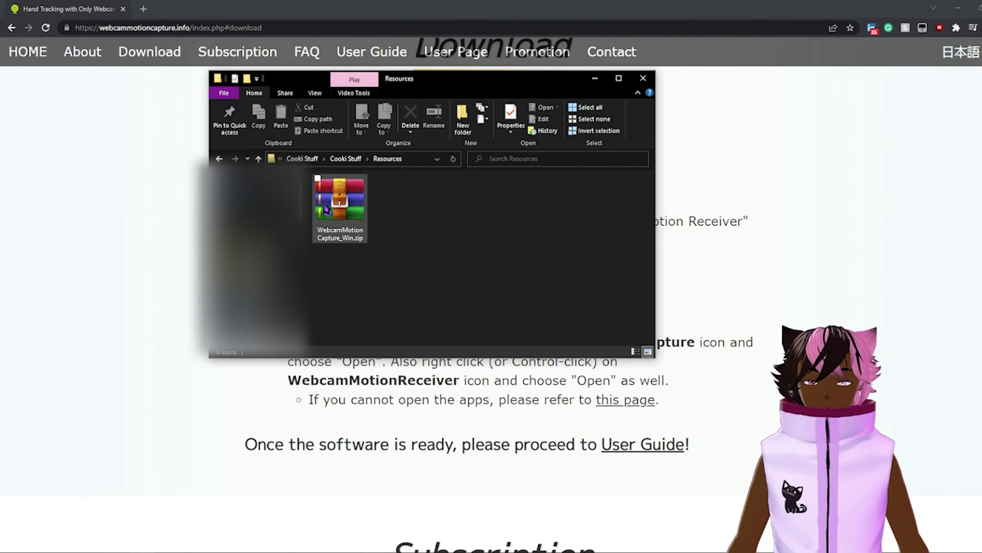
Extract WebcamMotionCapture_Win.zip into a WebcamMotionCapture_Win folder inside Resources
right_click(346, 198)
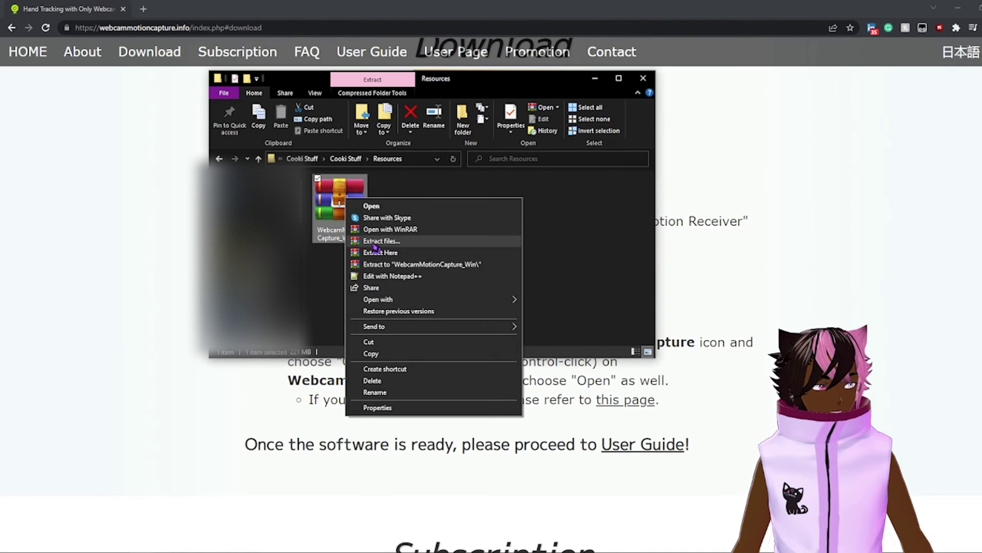
click(371, 241)
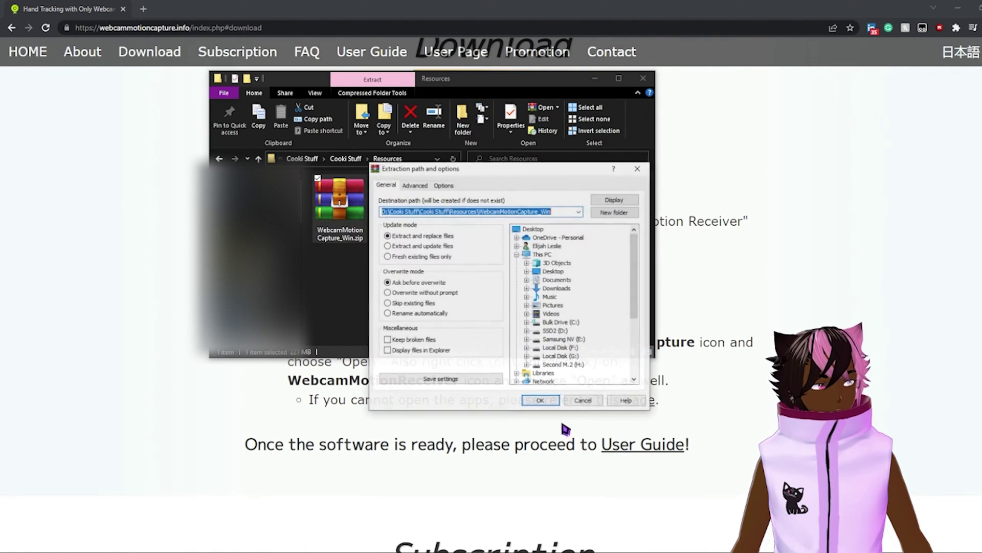
click(544, 402)
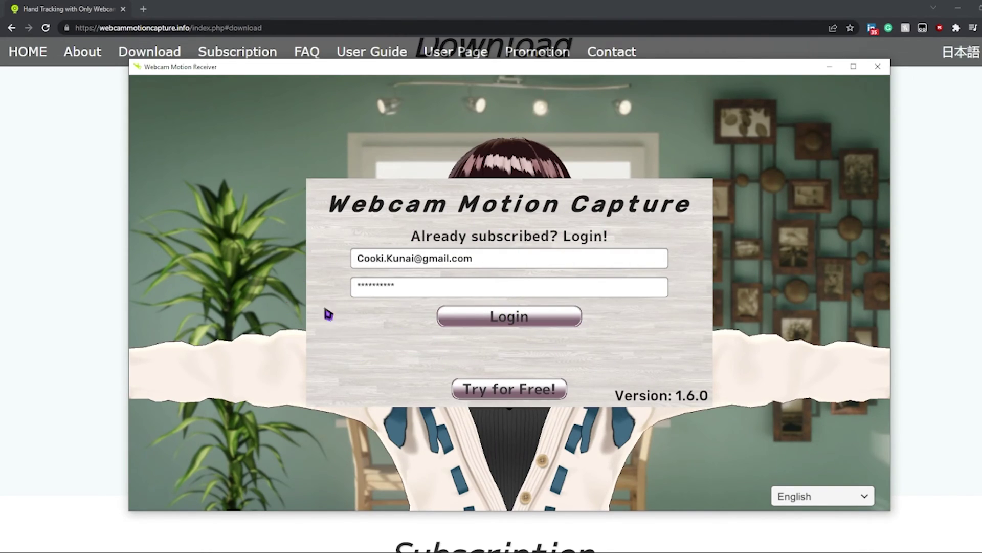
Enter the free trial of Webcam Motion Receiver and load the avatar file Cooki 3D Model Edited.vrm
click(499, 391)
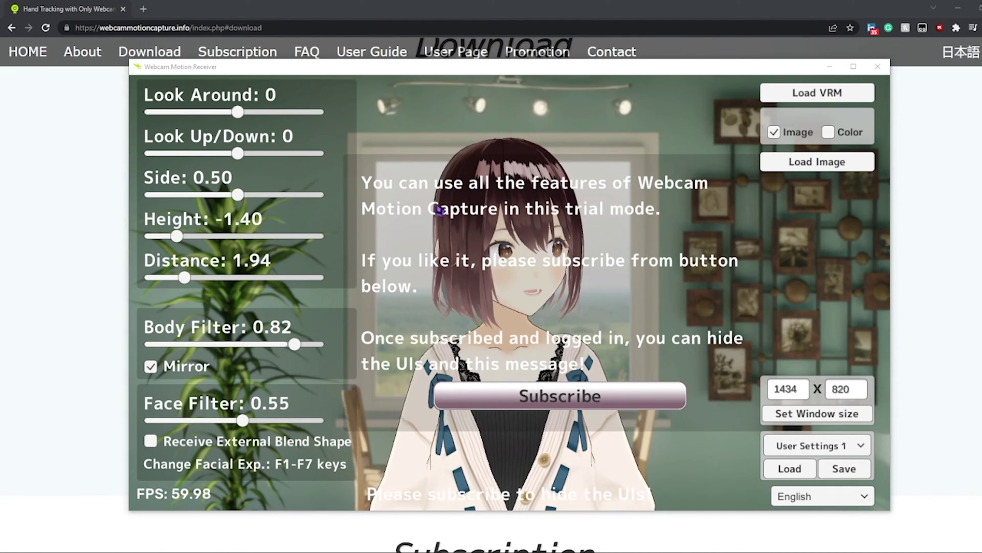
click(805, 93)
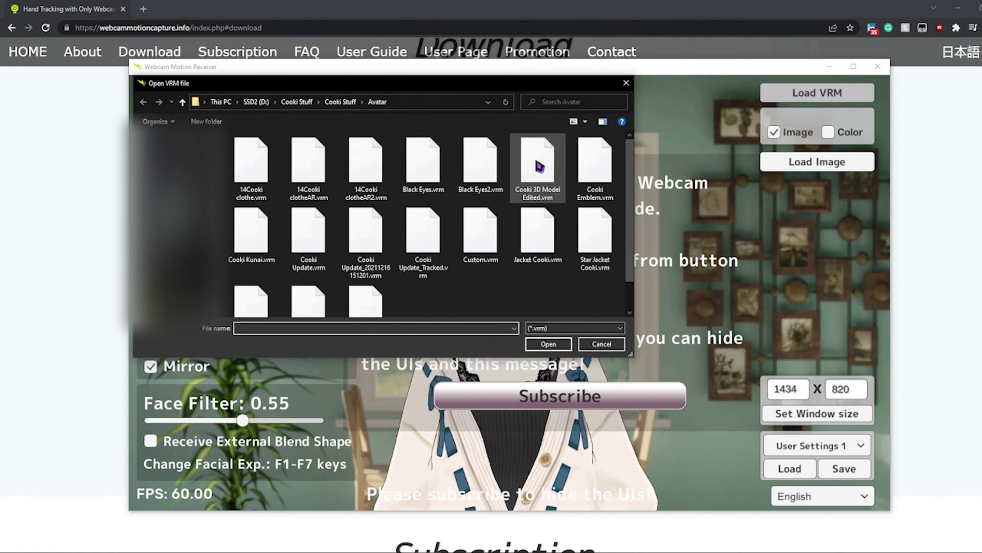
double_click(538, 166)
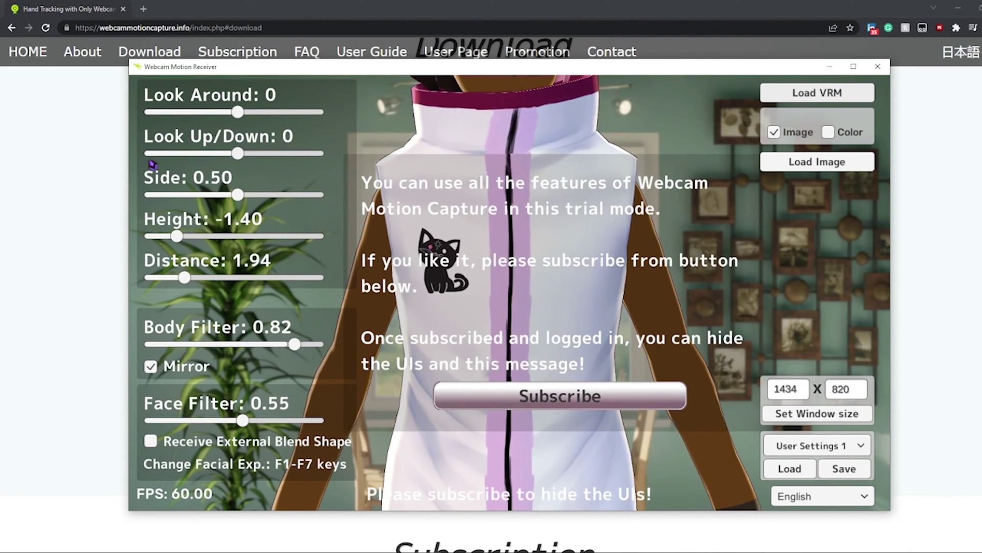
Set the avatar view's height to -1.66 and enable Receive External Blend Shape with waidayo as the source
drag(177, 238, 165, 240)
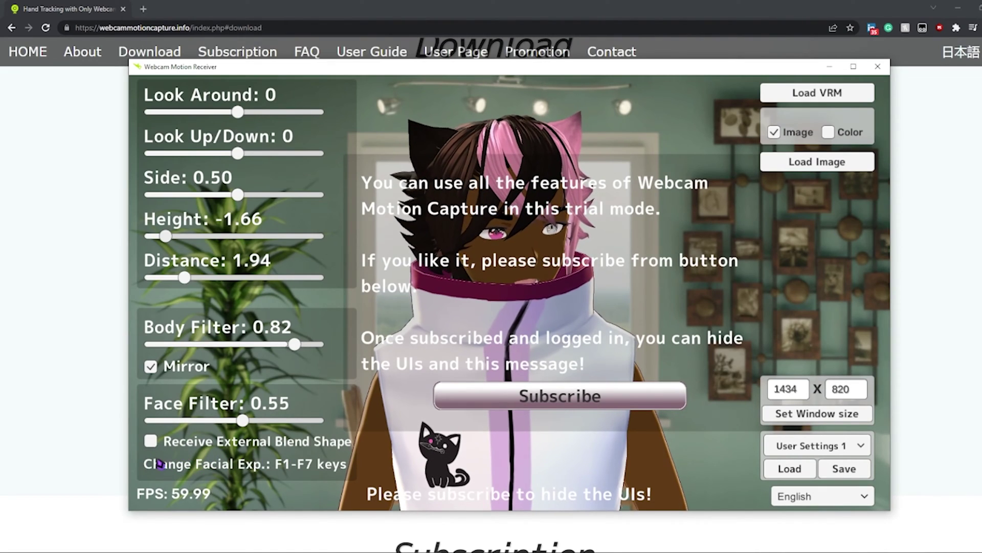
click(152, 442)
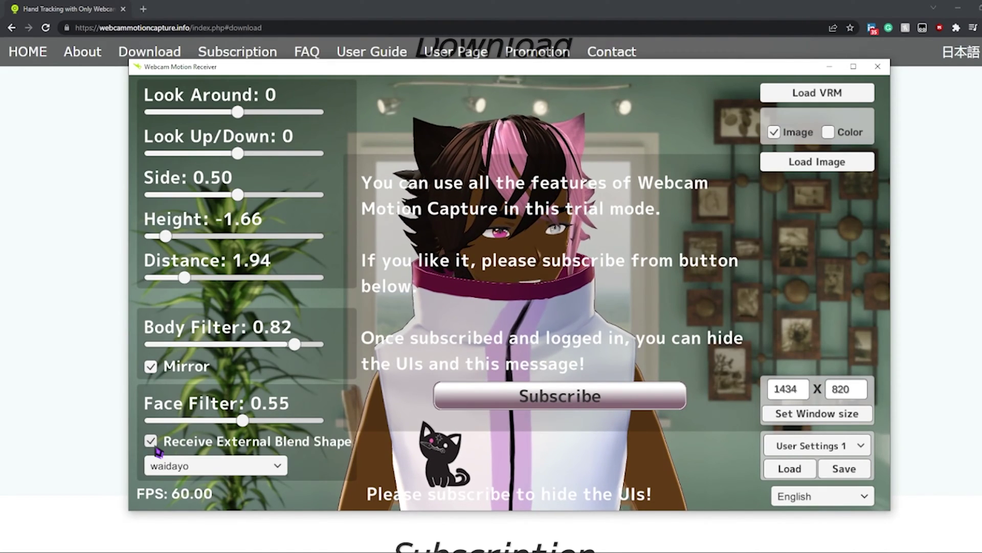
click(249, 464)
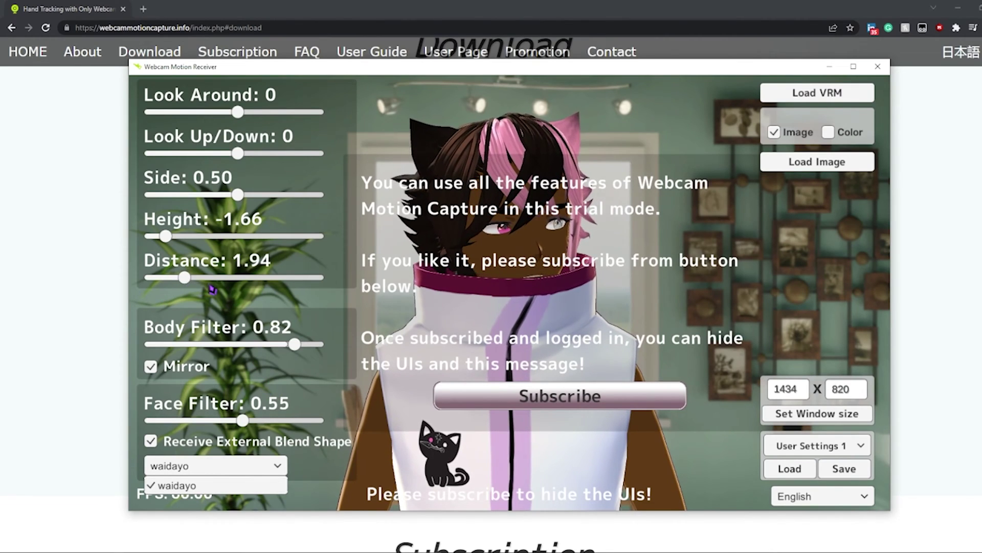
Set the avatar's distance to 2.00 and test the Look Up/Down and Look Around controls, keeping both at 0
click(187, 284)
mouse_move(185, 279)
mouse_down()
mouse_move(279, 285)
mouse_move(148, 282)
mouse_move(188, 284)
mouse_up()
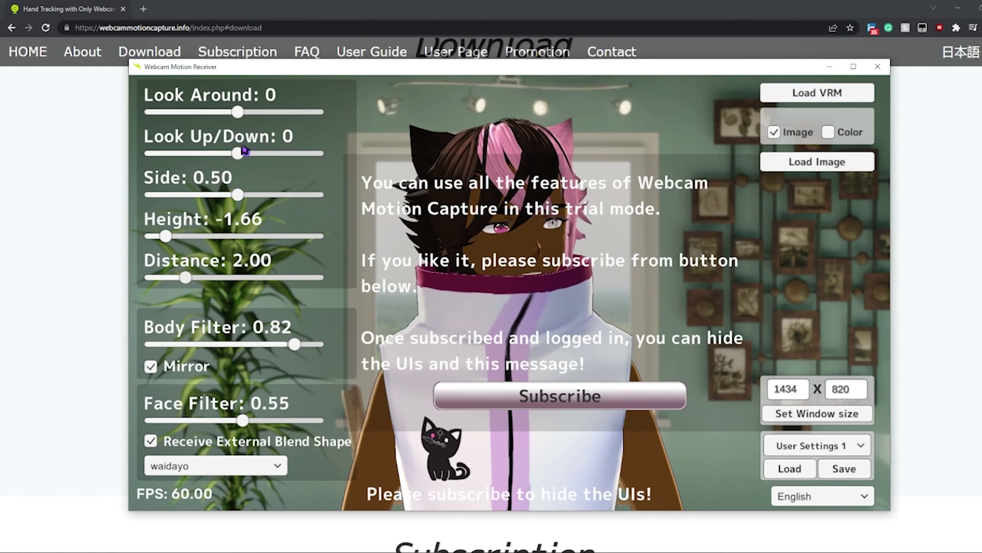
mouse_move(238, 154)
mouse_down()
mouse_move(221, 155)
mouse_move(239, 165)
mouse_up()
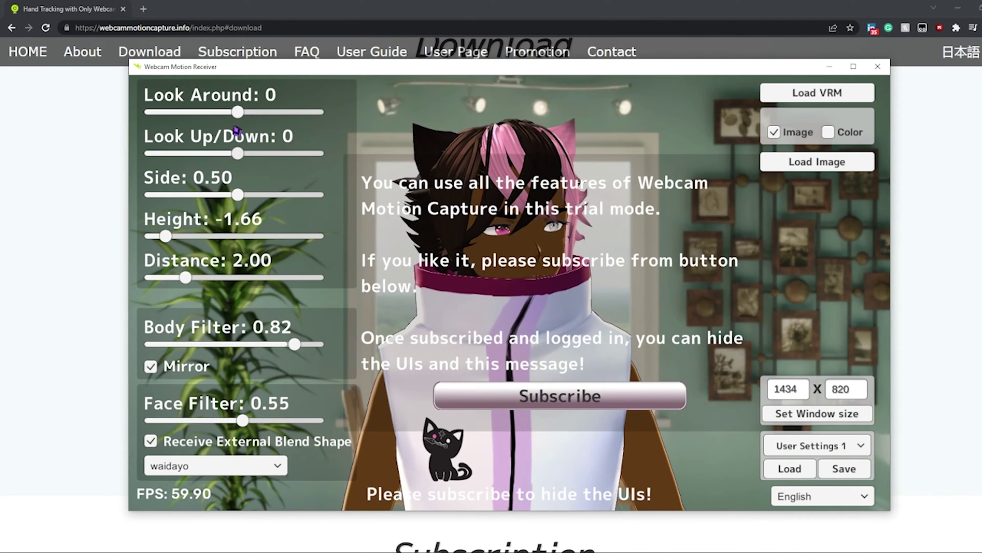
mouse_move(238, 112)
mouse_down()
mouse_move(289, 124)
mouse_move(226, 124)
mouse_move(239, 124)
mouse_up()
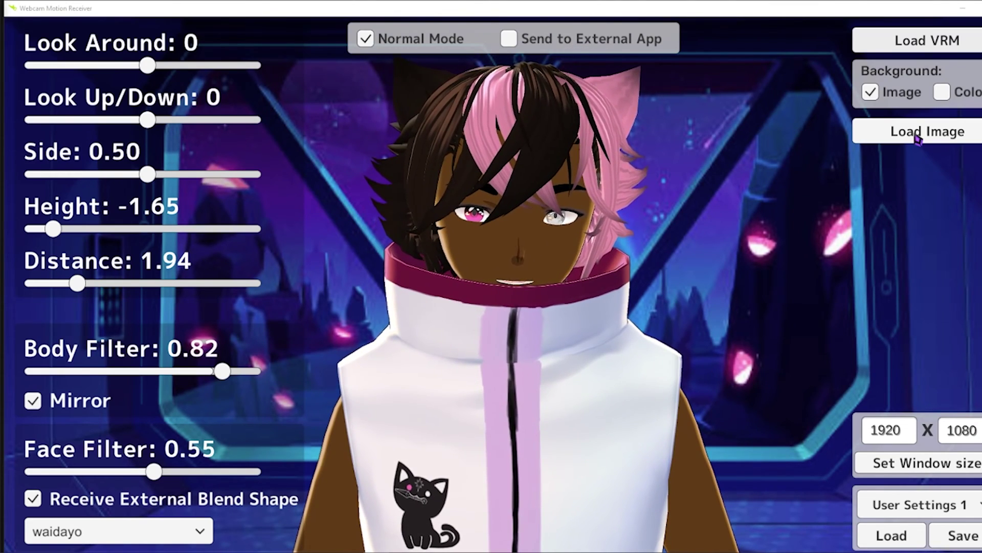
Switch the background to a solid color and back to the image
click(943, 95)
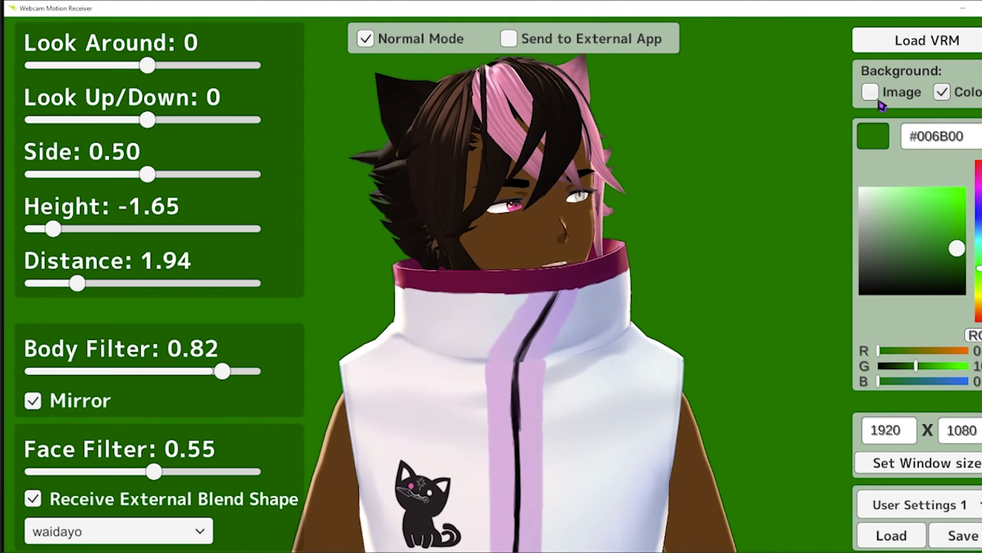
click(871, 92)
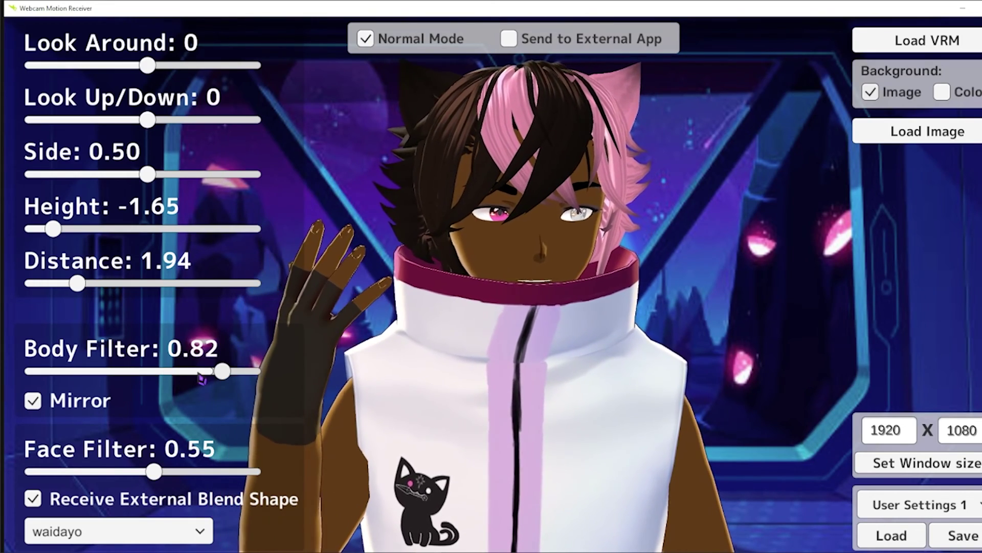
Test the body filter at 0.99 and 0.01 and set it to 0.80
drag(221, 372, 268, 383)
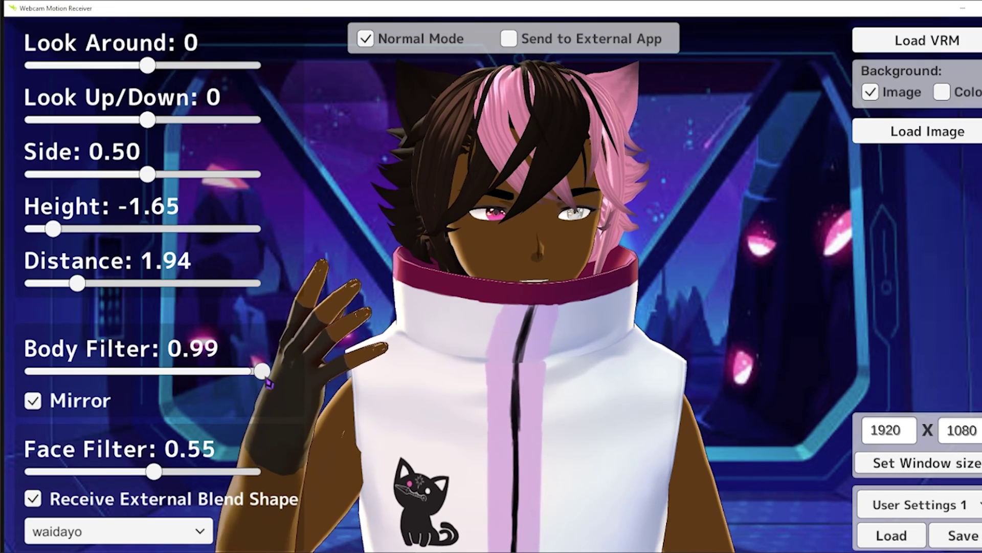
drag(271, 381, 32, 373)
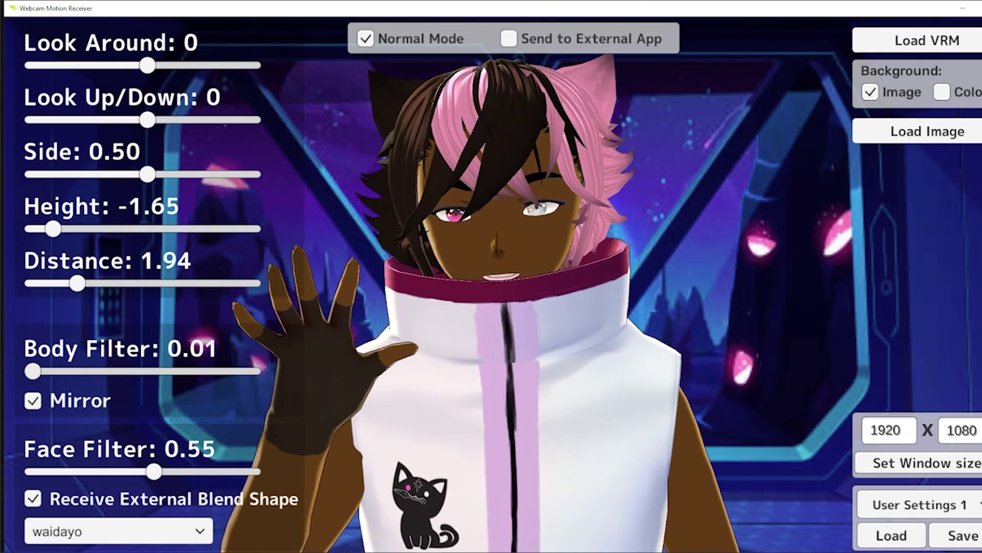
drag(41, 379, 227, 382)
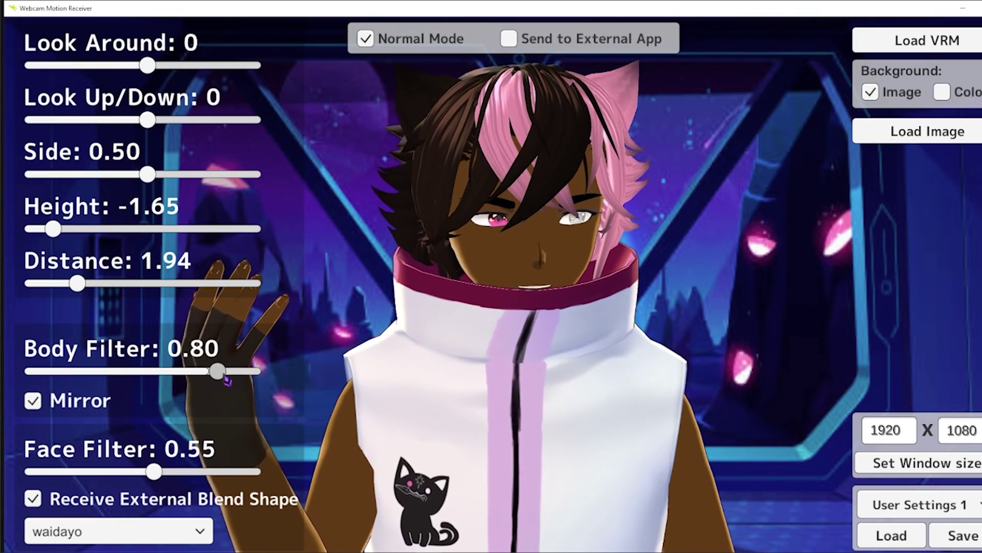
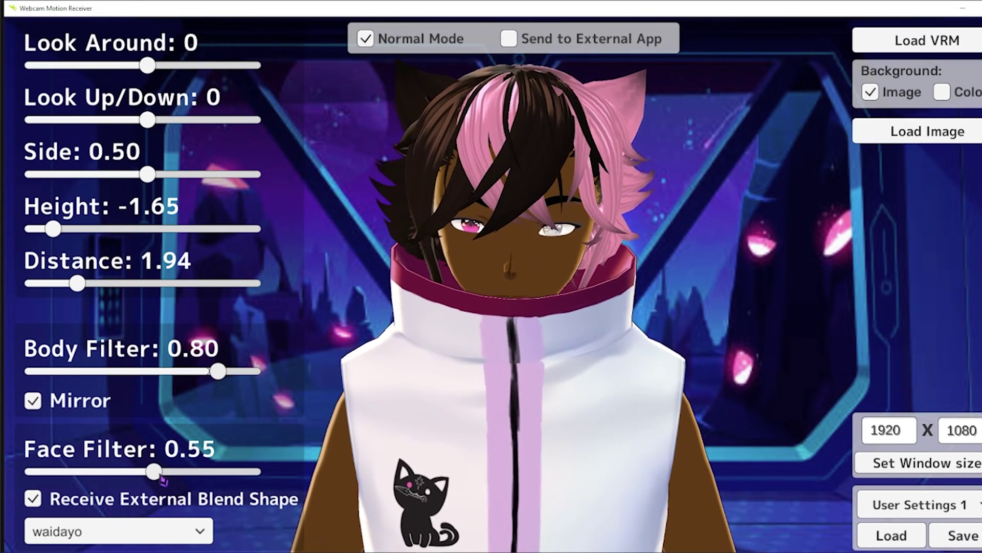
Test the face filter at 0.99 and set it to 0.01, turning Receive External Blend Shape off and on again
drag(162, 480, 281, 483)
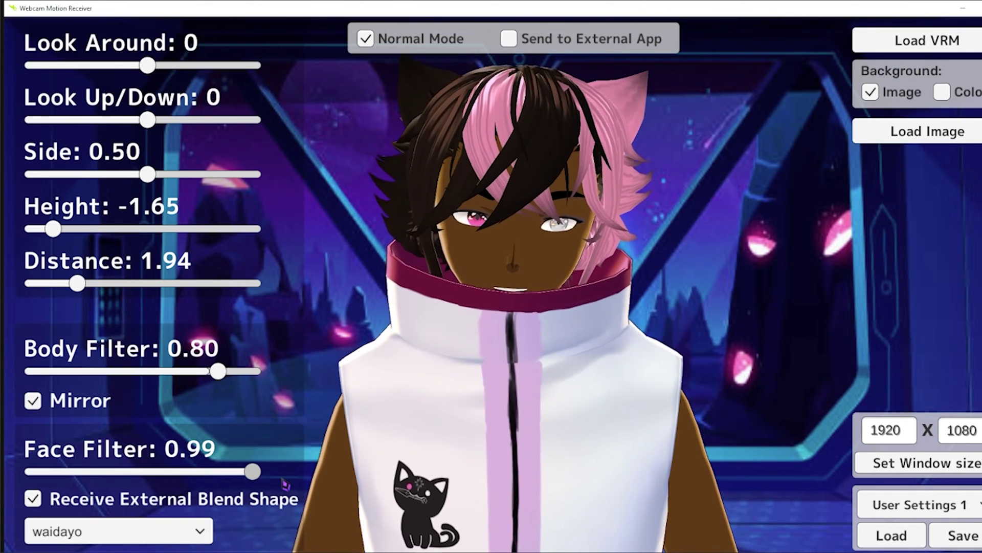
drag(285, 484, 32, 471)
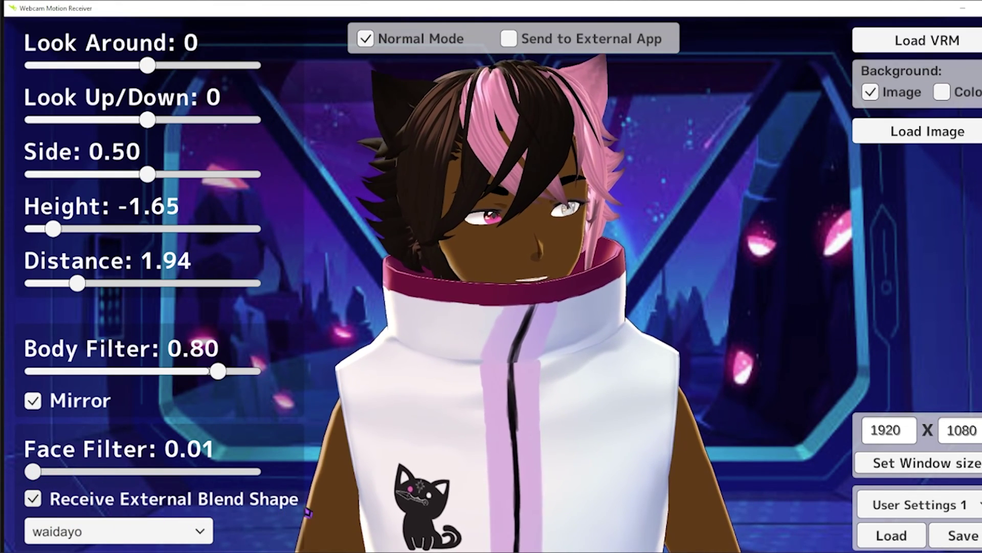
click(34, 499)
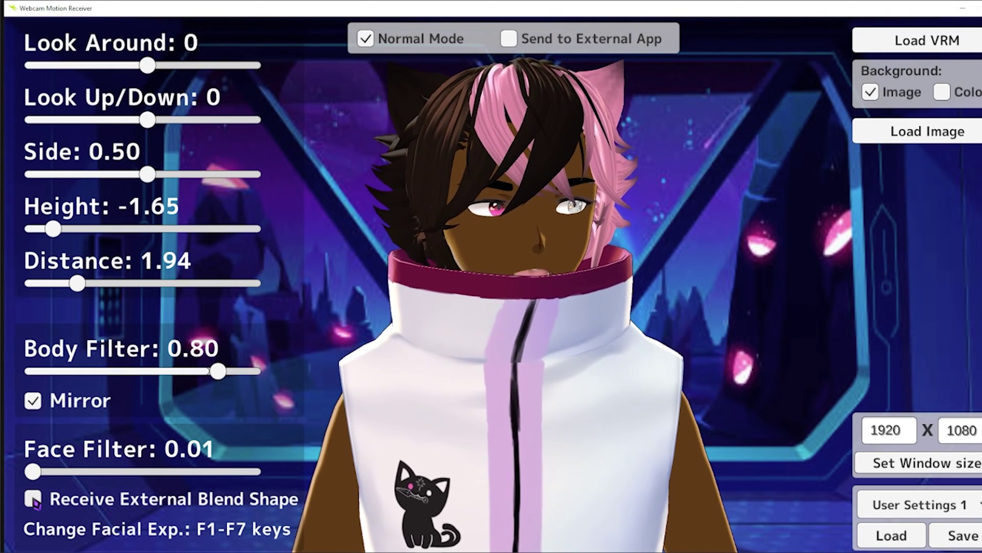
mouse_move(32, 471)
mouse_down()
mouse_move(253, 471)
mouse_move(32, 473)
mouse_up()
click(33, 499)
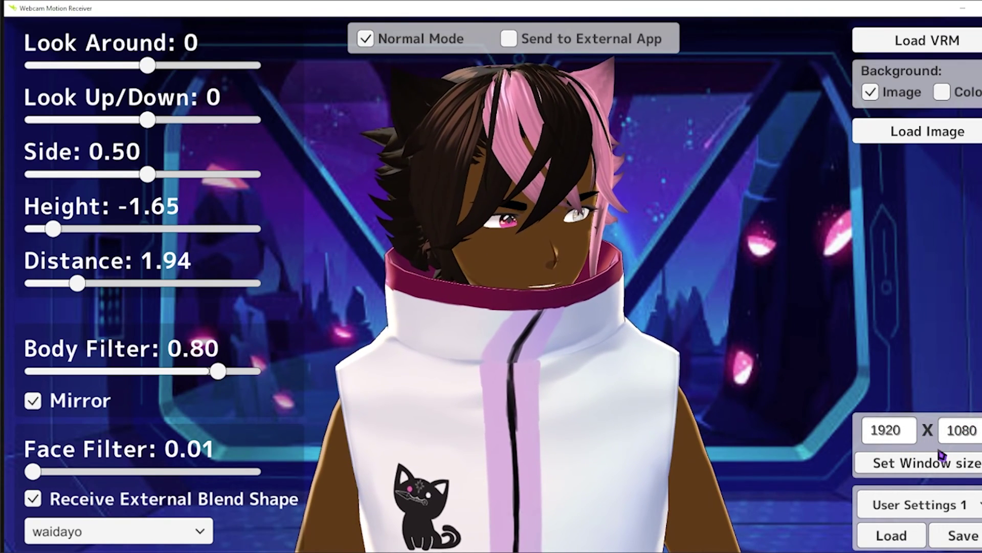
click(933, 508)
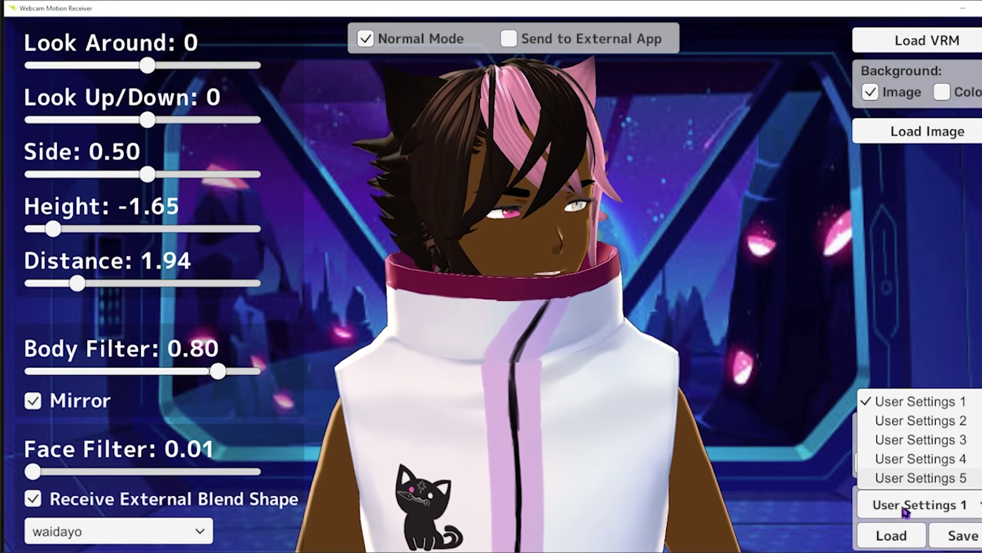
click(783, 411)
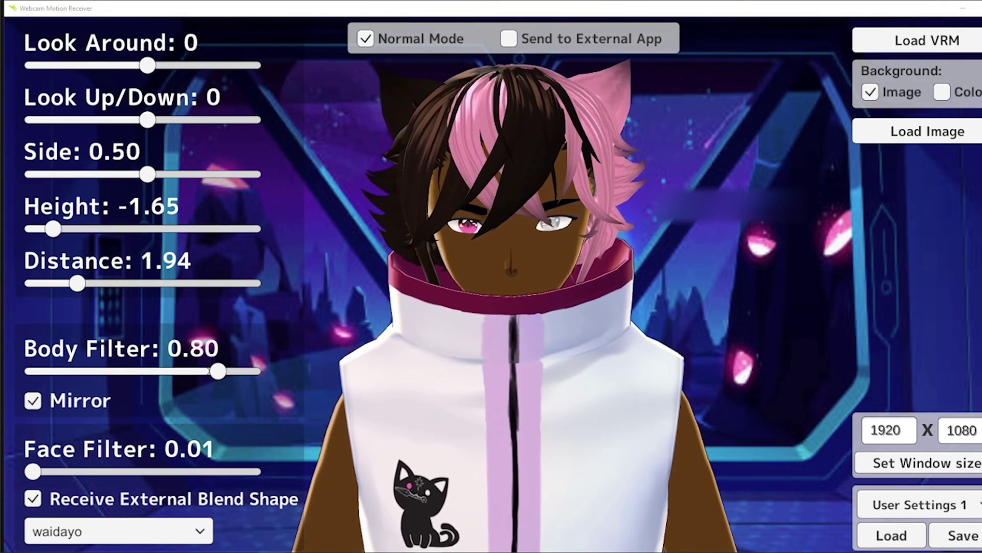
Switch to VSeeFace, choose [OpenSeeFace tracking] as the camera, and start with the Cooki avatar
key(alt+Tab)
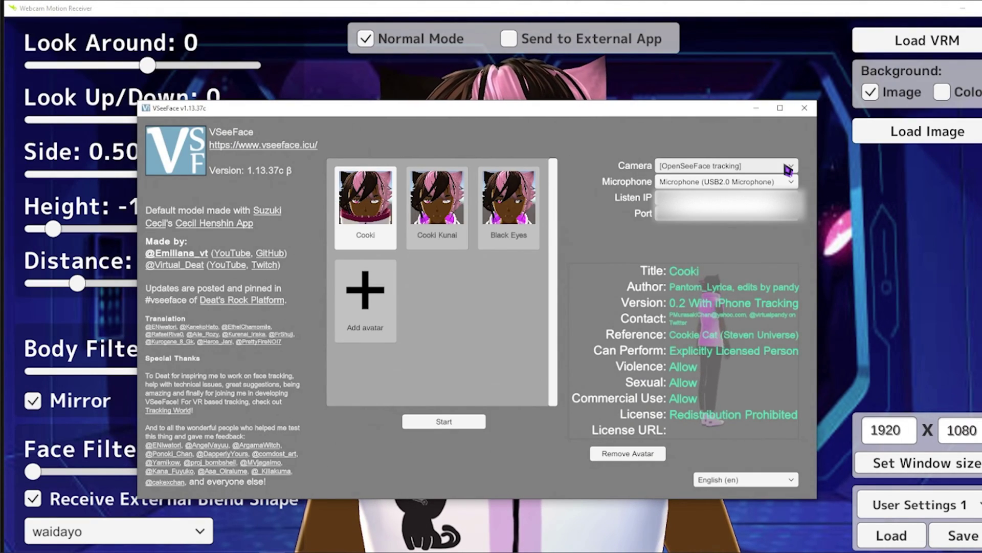
click(788, 167)
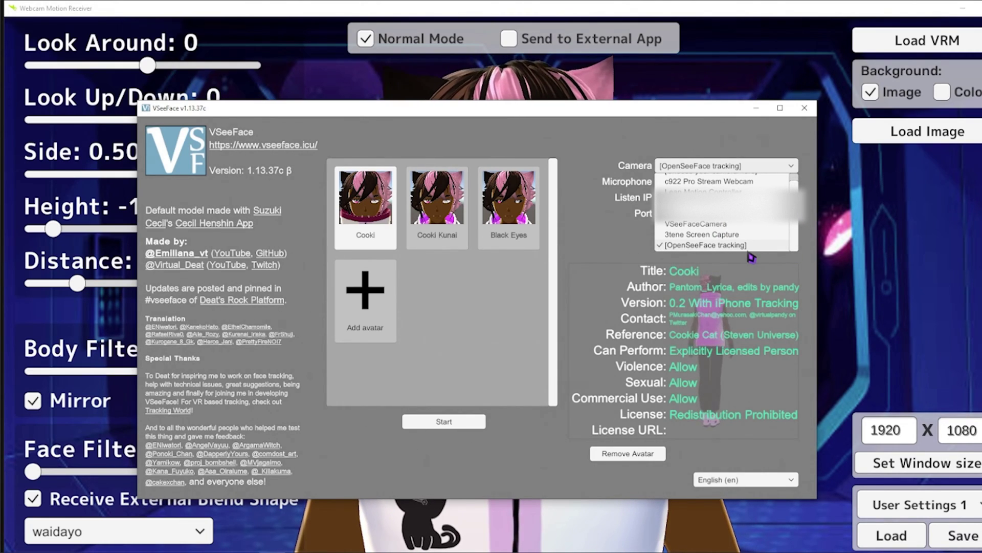
click(683, 246)
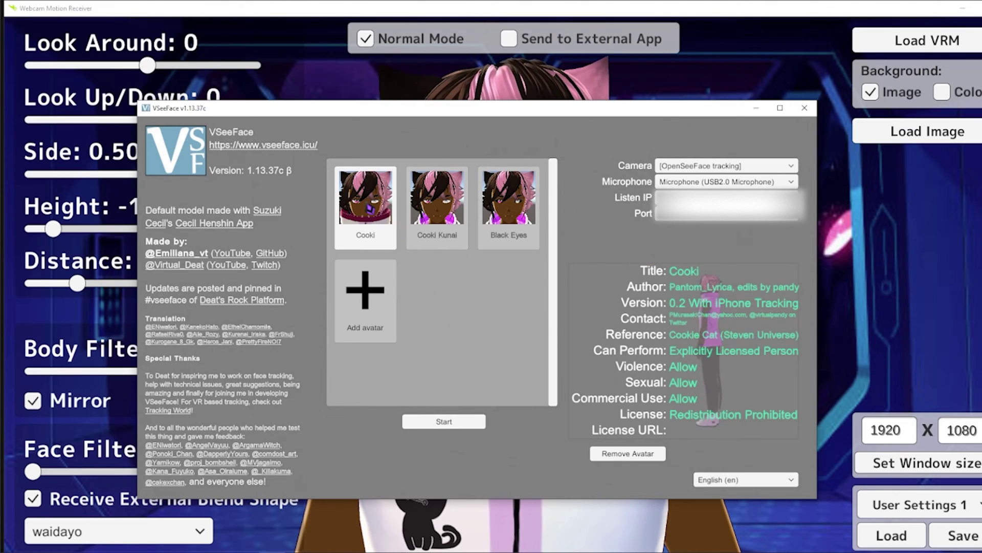
click(438, 422)
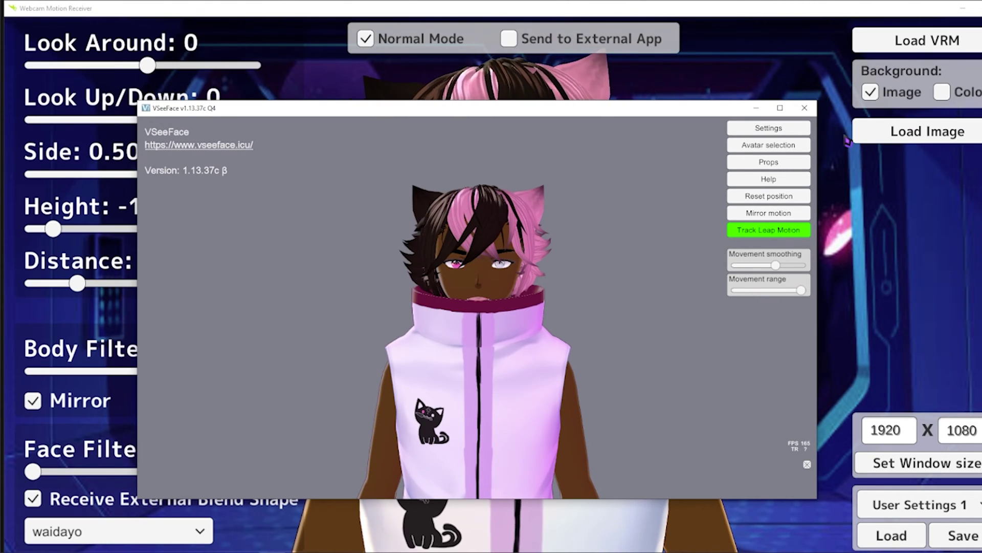
Enable the OSC/VMC receiver in VSeeFace's general settings
click(761, 132)
click(683, 131)
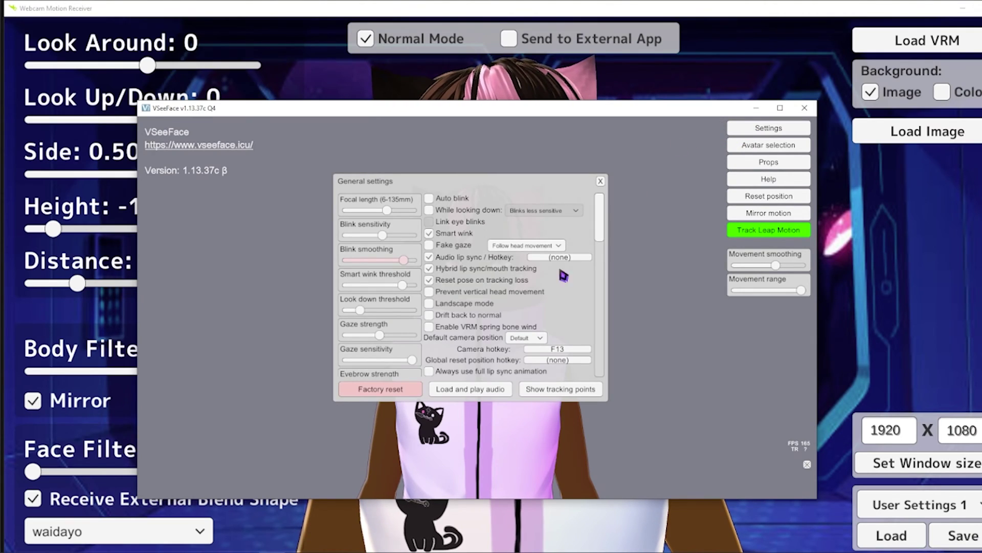
scroll(469, 288, down, 15)
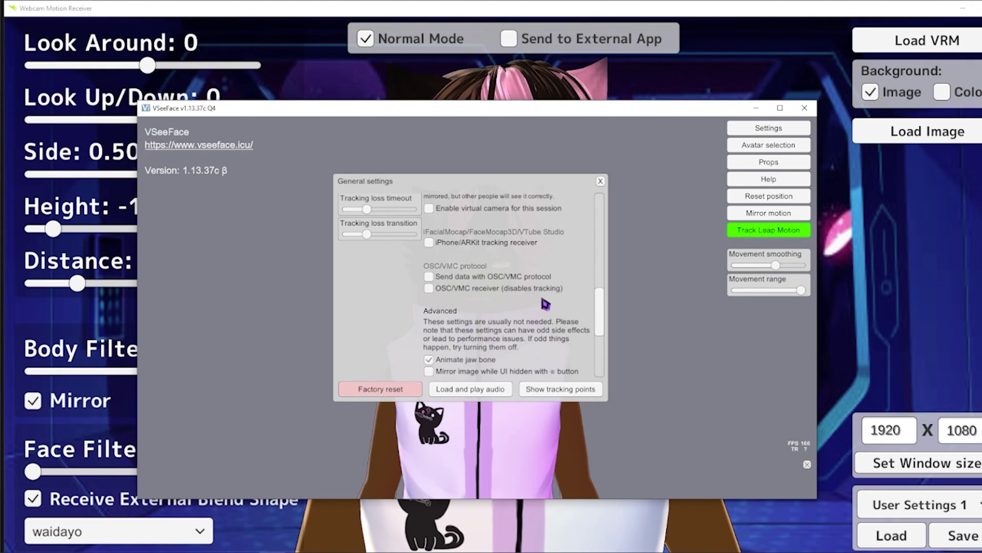
click(428, 289)
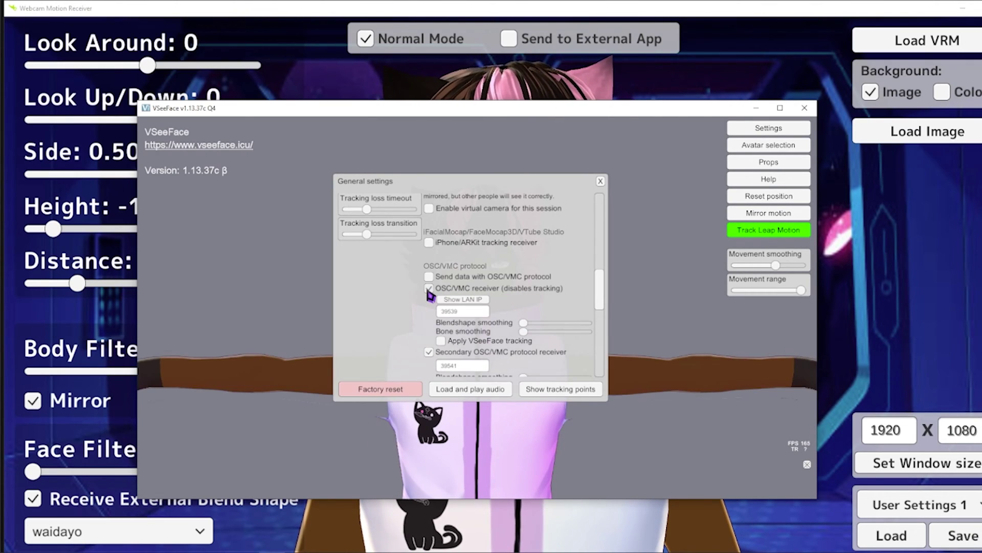
Close VSeeFace's general settings, set Webcam Motion Receiver to Send to External App beside VSeeFace, and start sending to port 39539
click(601, 182)
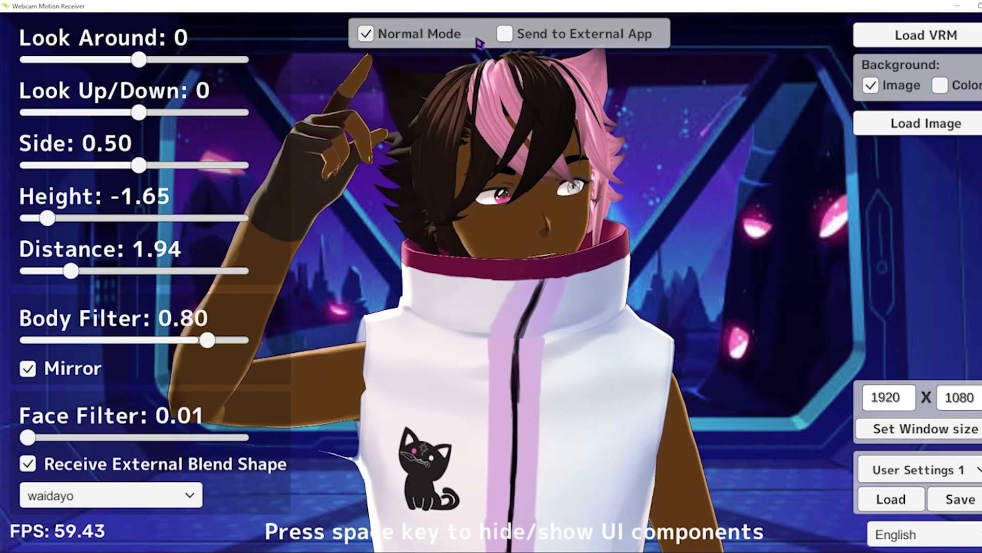
click(504, 34)
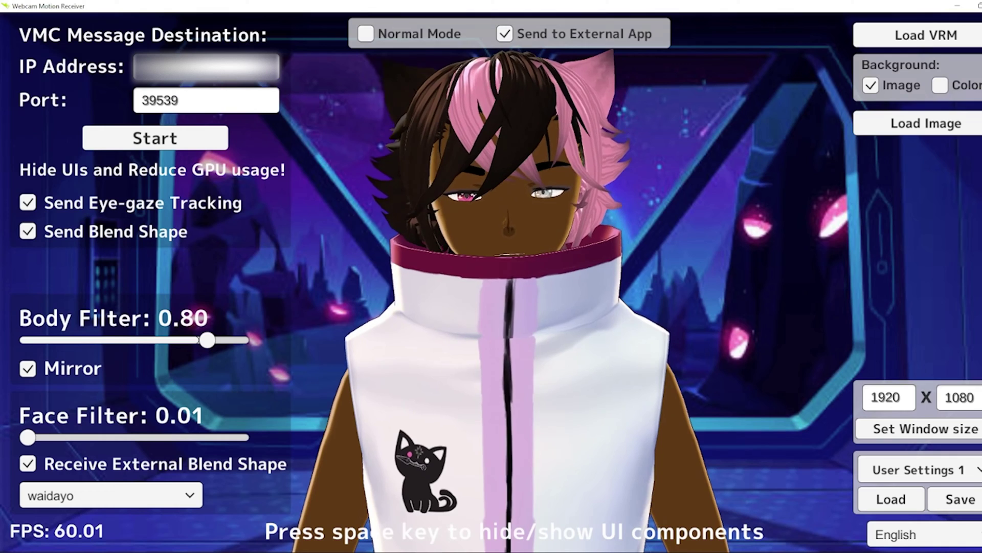
key(super+Left)
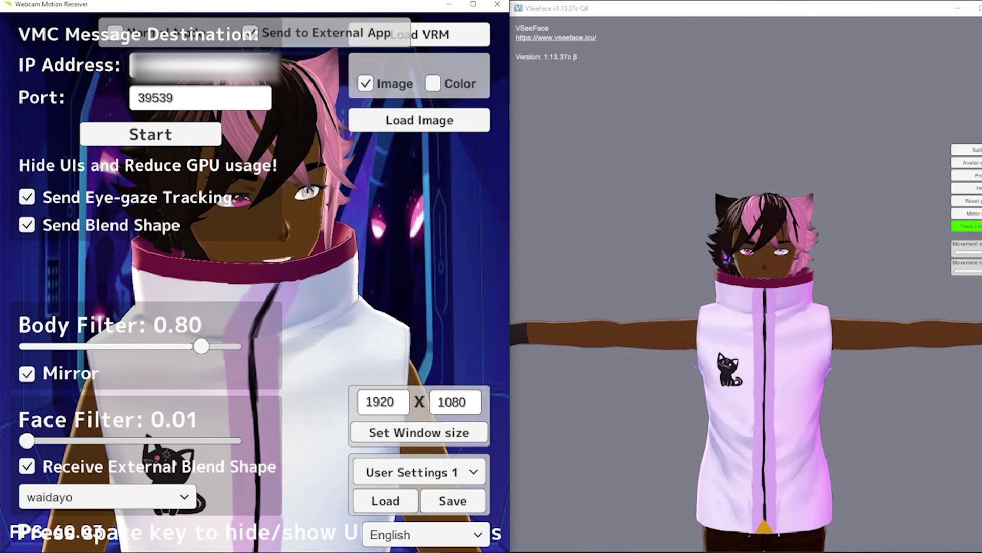
click(119, 141)
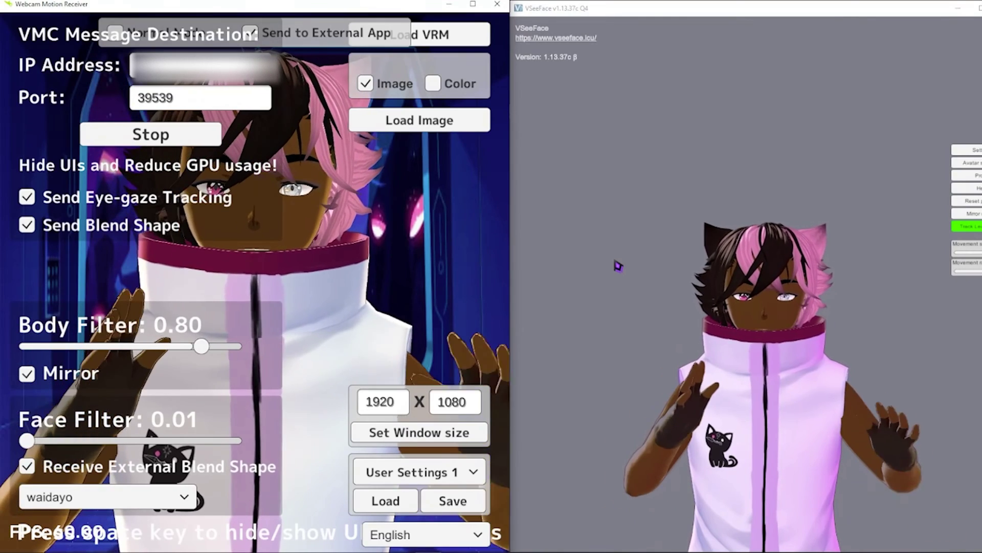
Stop and restart the VMC sending twice as a test, and hide the Webcam Motion Receiver interface
click(203, 137)
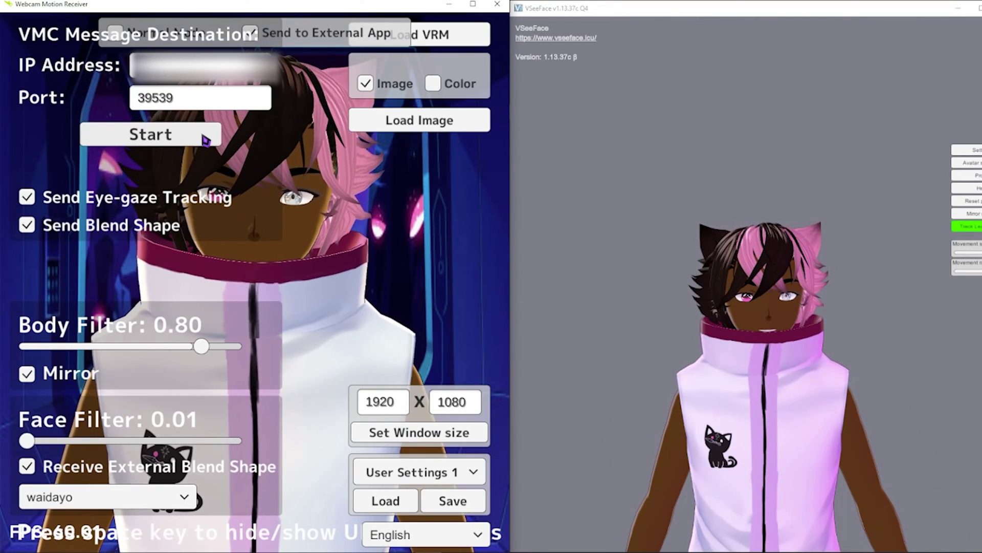
click(204, 139)
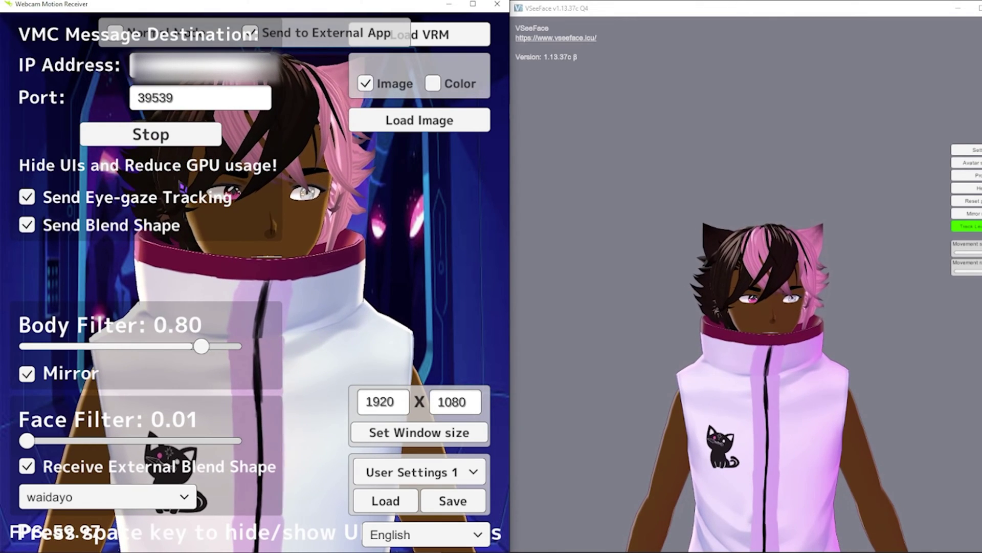
click(134, 138)
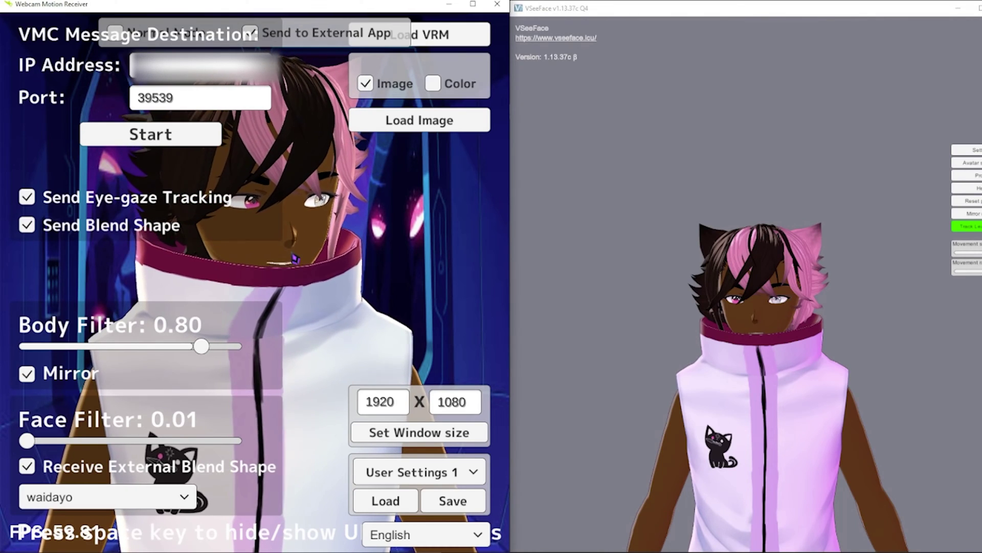
click(167, 137)
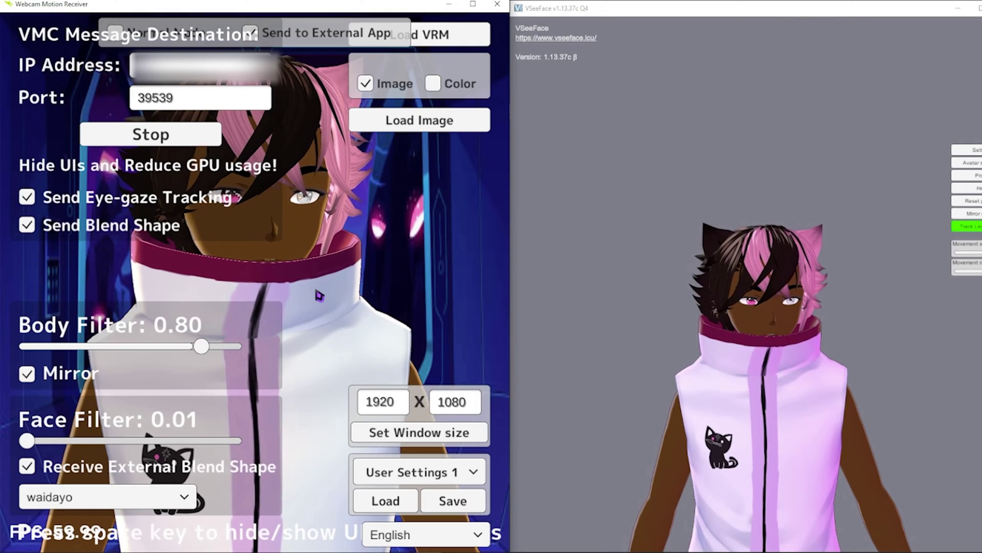
key(space)
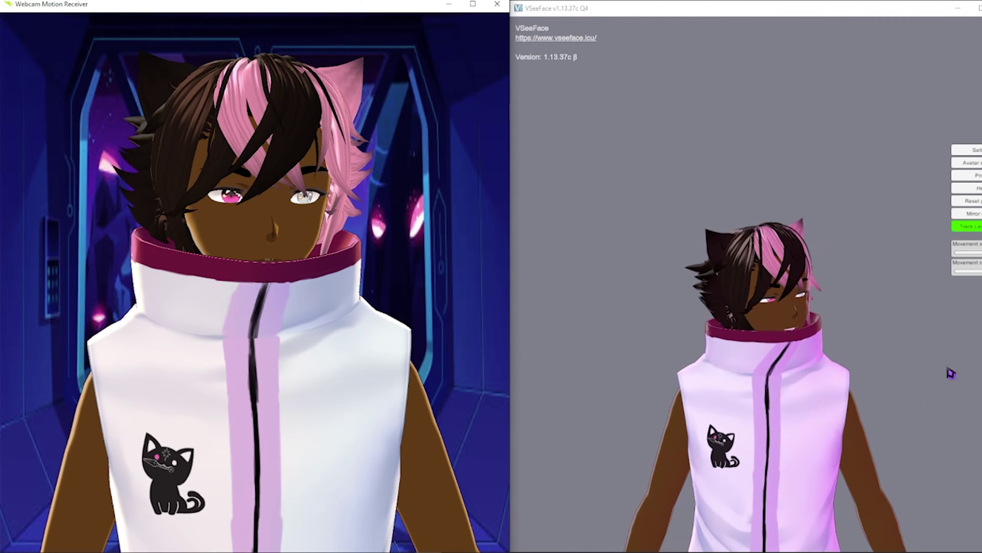
Switch to VSeeFace, maximize its window, and examine the OSC/VMC receiver and secondary receiver's apply options in the general settings
click(614, 128)
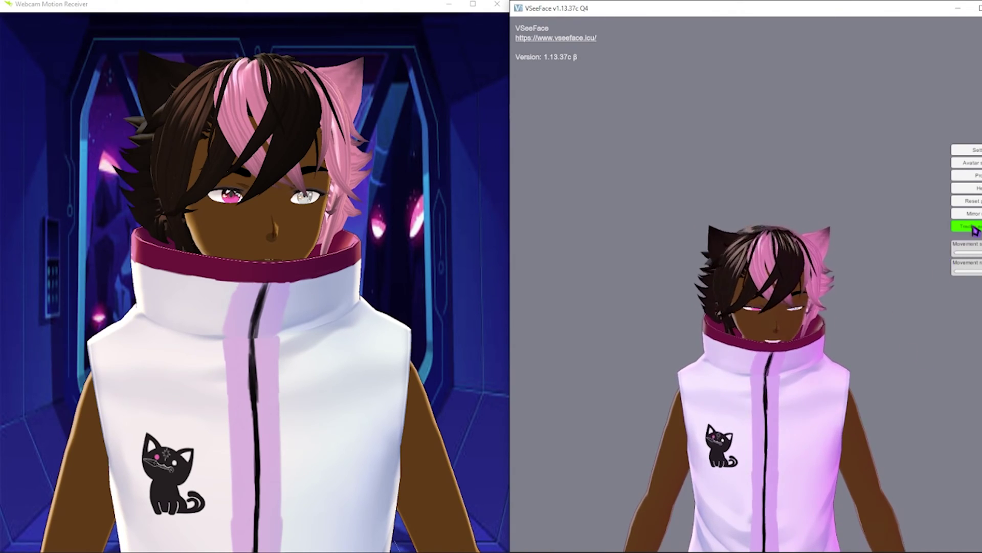
click(975, 149)
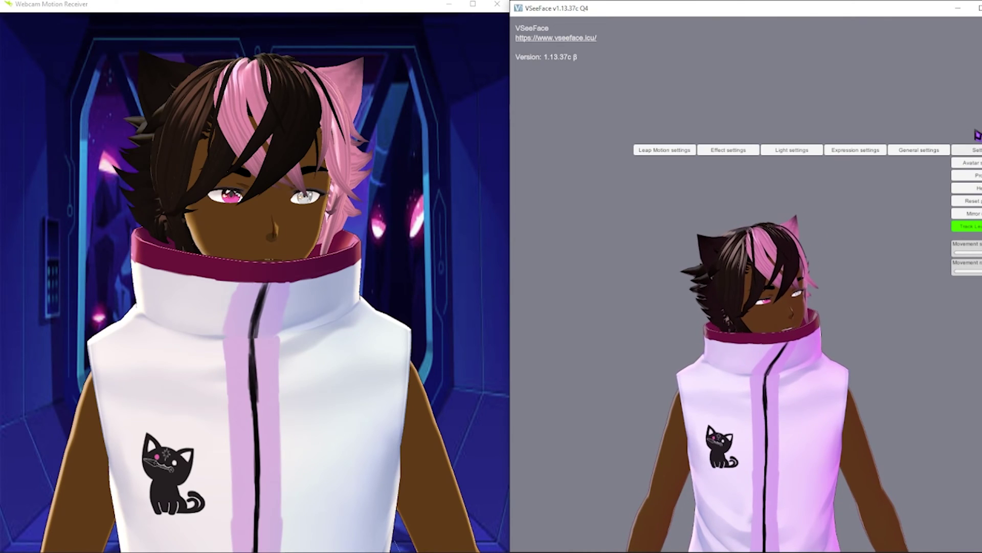
click(923, 151)
scroll(748, 156, down, 4)
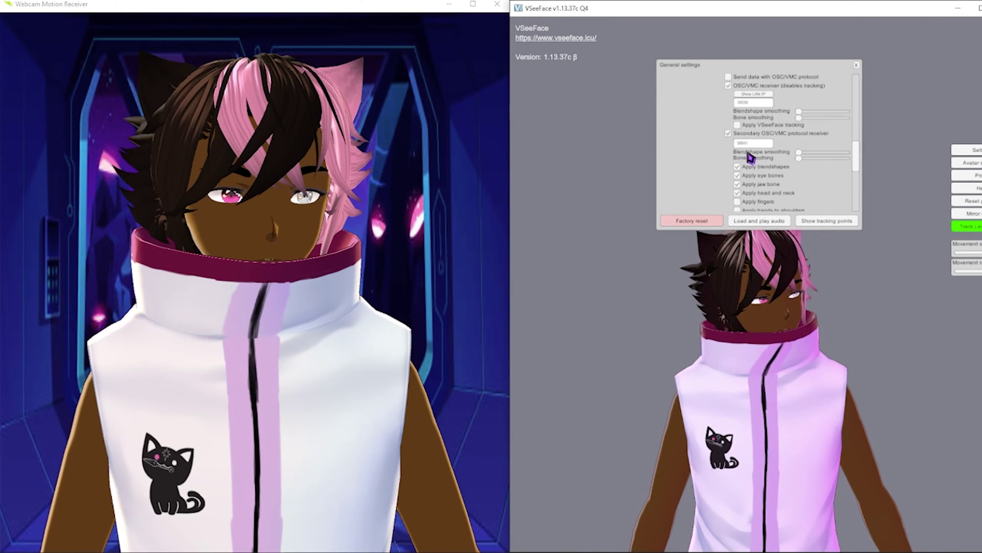
double_click(834, 14)
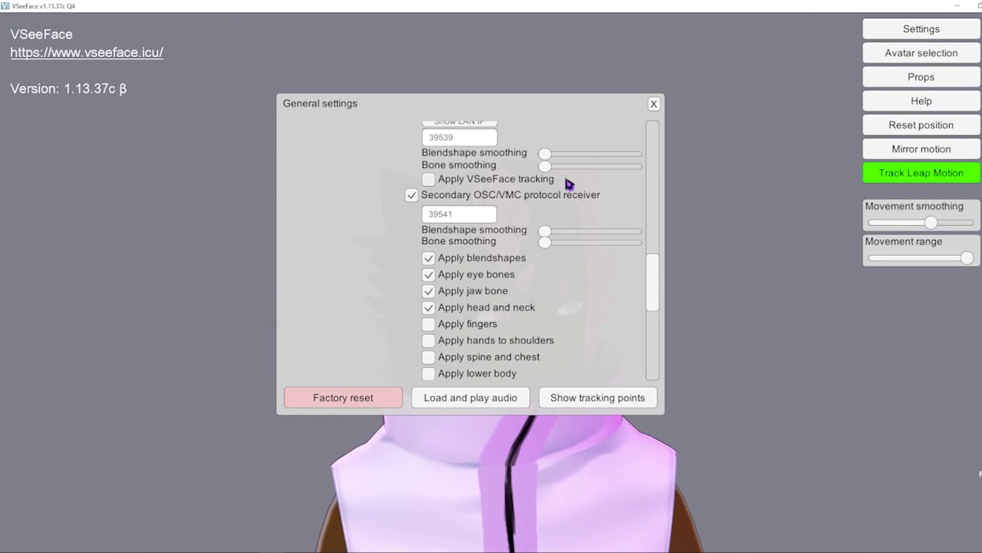
drag(529, 114, 911, 71)
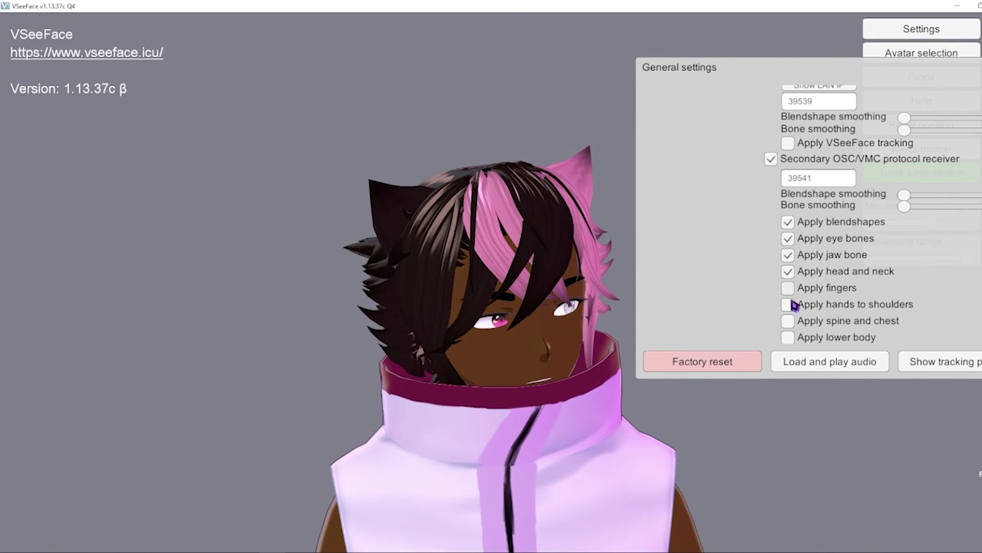
scroll(783, 306, down, 3)
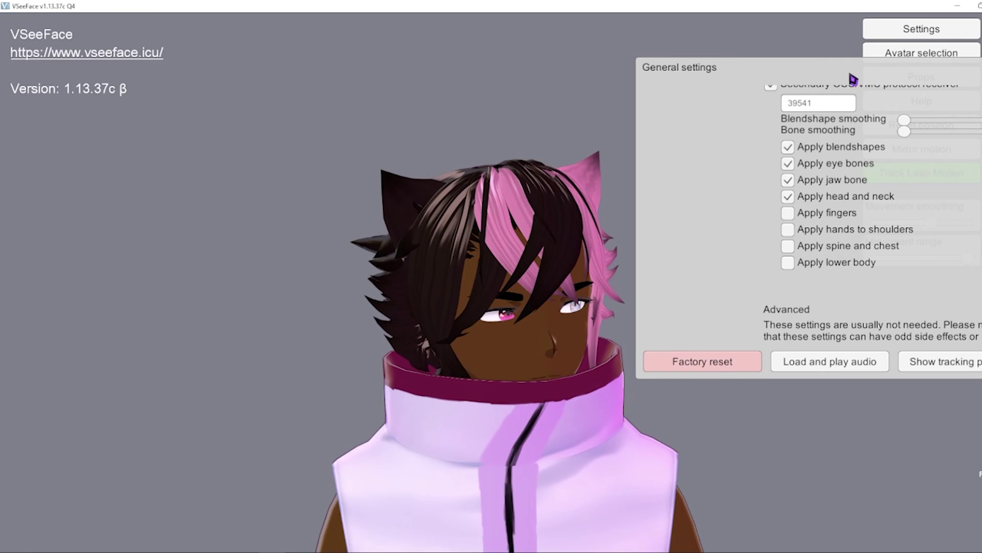
Close VSeeFace's general settings and hide its interface so only the avatar is shown on a transparent background
drag(853, 80, 612, 39)
click(767, 41)
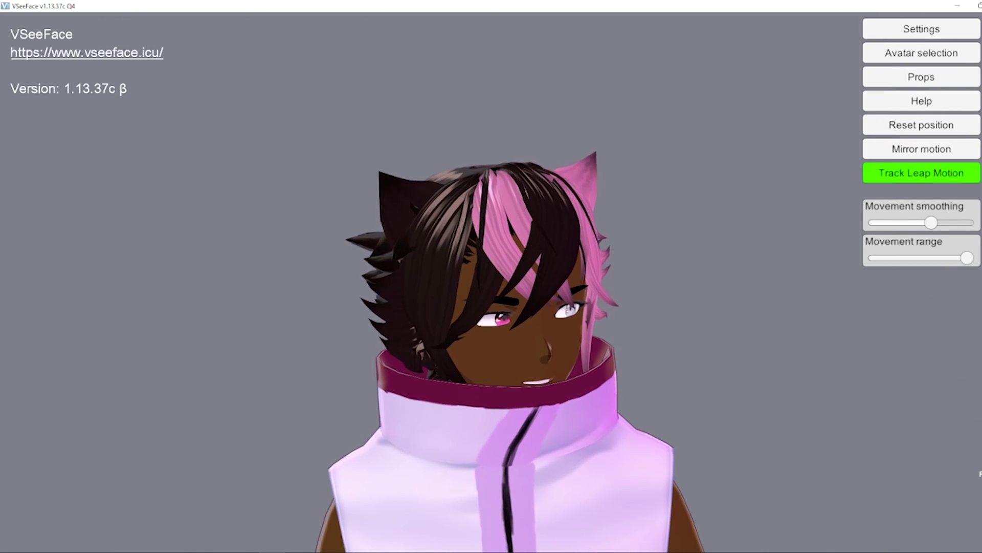
click(975, 504)
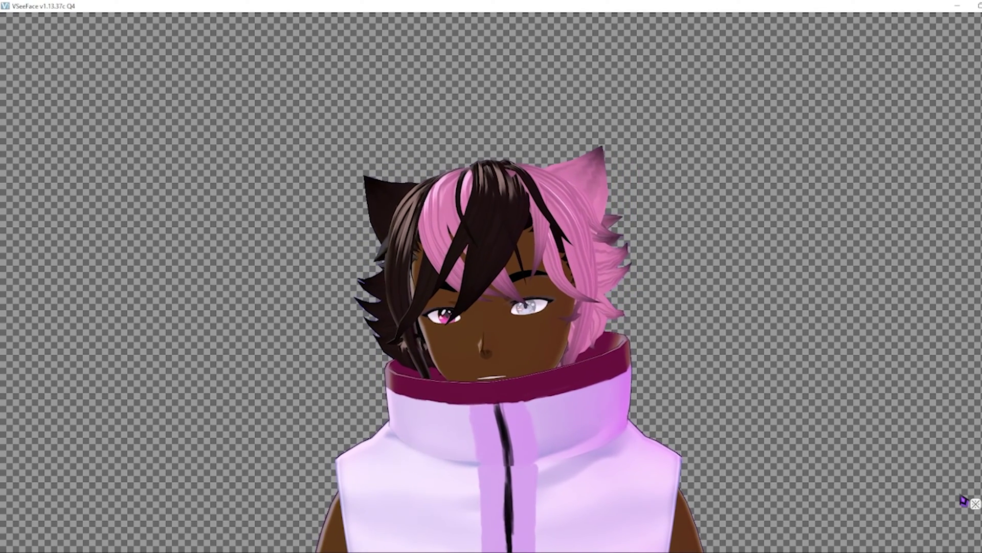